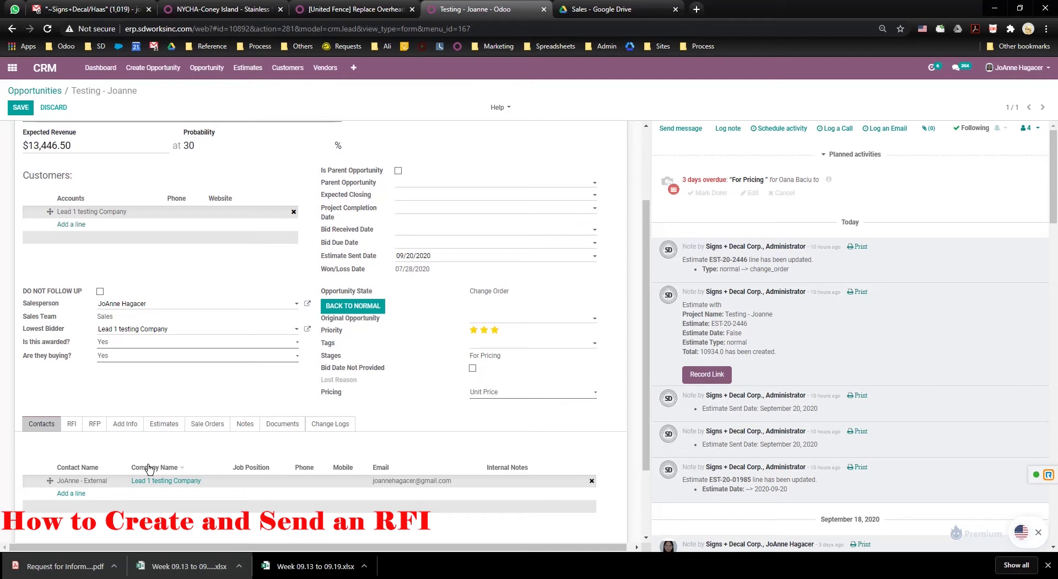
Show the opportunity's RFI records and add a new RFI line.
{"action": "left_click", "coordinate": [75, 423]}
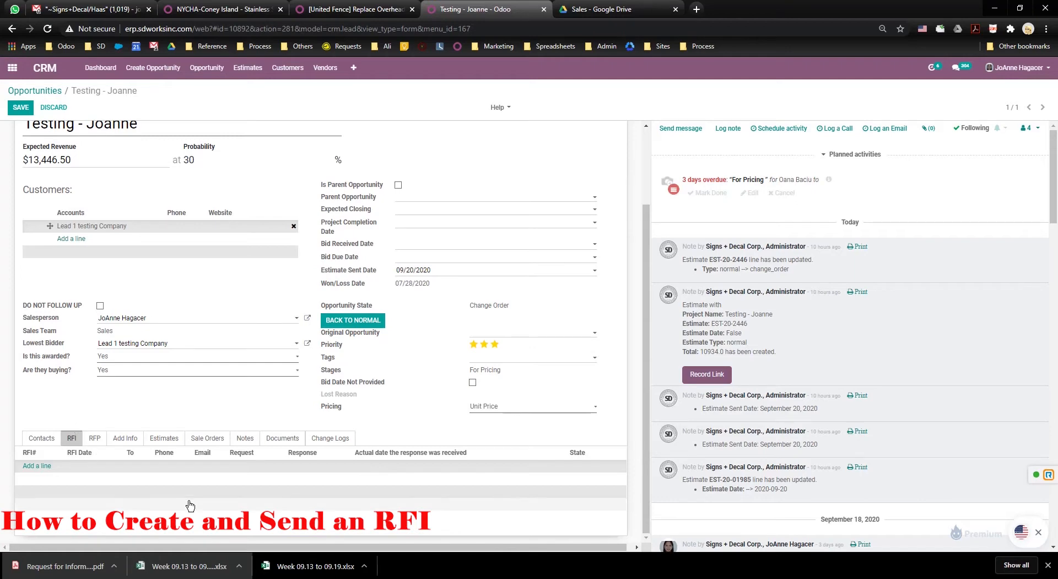
{"action": "scroll", "coordinate": [149, 505], "scroll_direction": "up", "scroll_amount": 2}
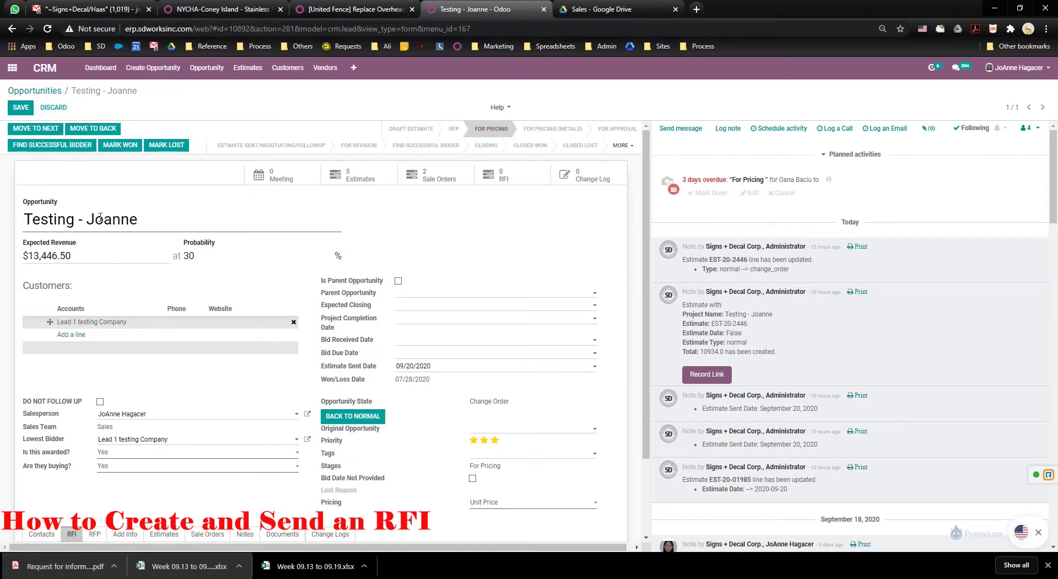
{"action": "scroll", "coordinate": [165, 291], "scroll_direction": "down", "scroll_amount": 2}
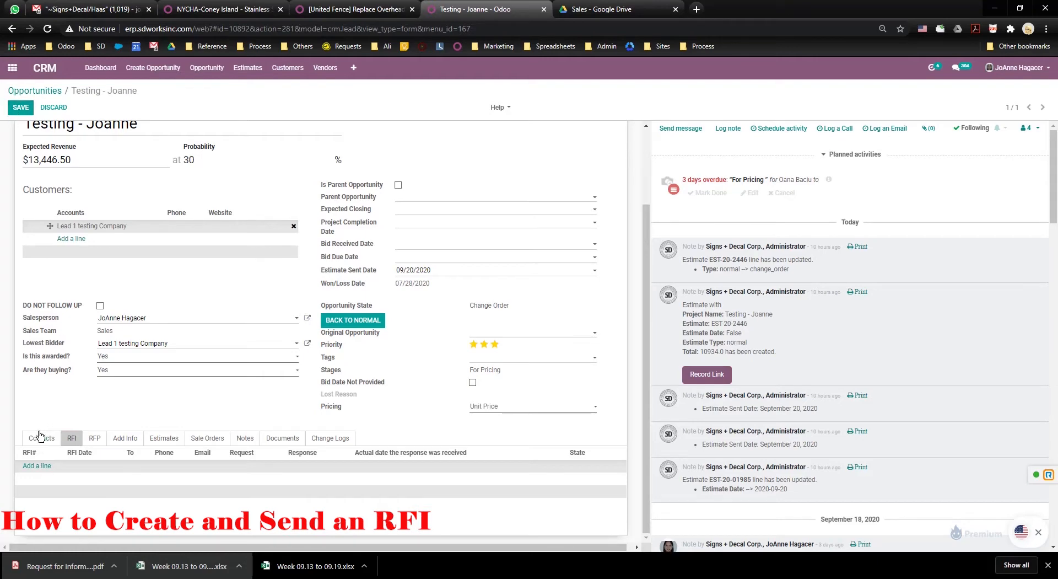
{"action": "left_click", "coordinate": [35, 468]}
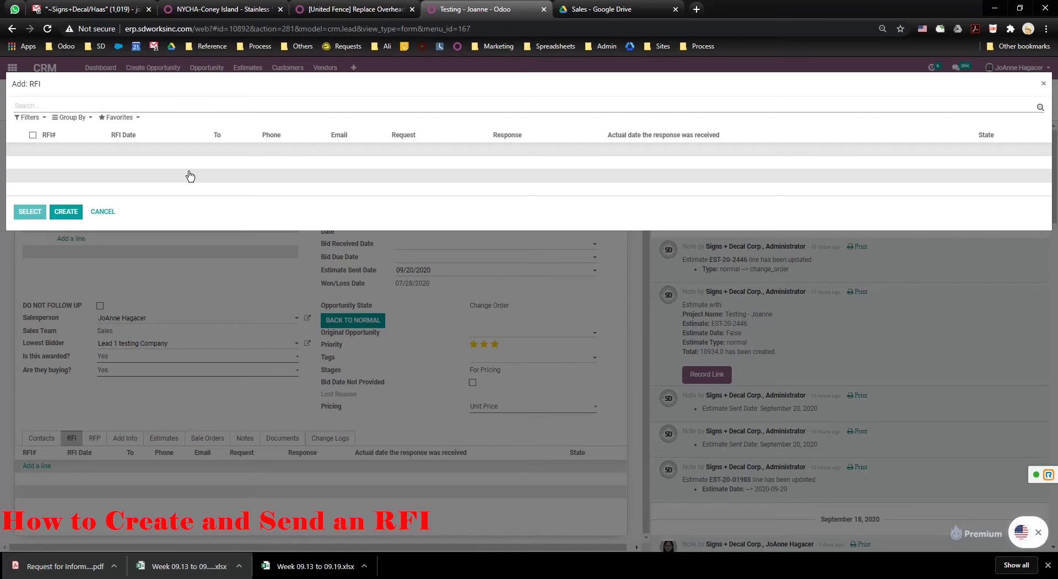
Create an RFI dated 09/21/2020 to the Signs + Decal Corp. contact, response due 09/21/2020.
{"action": "left_click", "coordinate": [75, 218]}
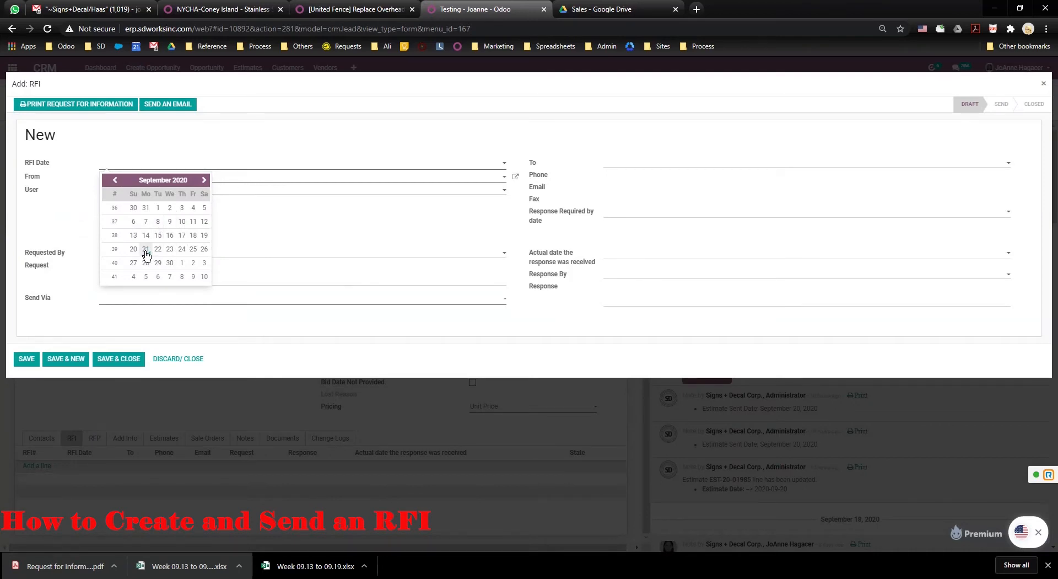
{"action": "left_click", "coordinate": [146, 249]}
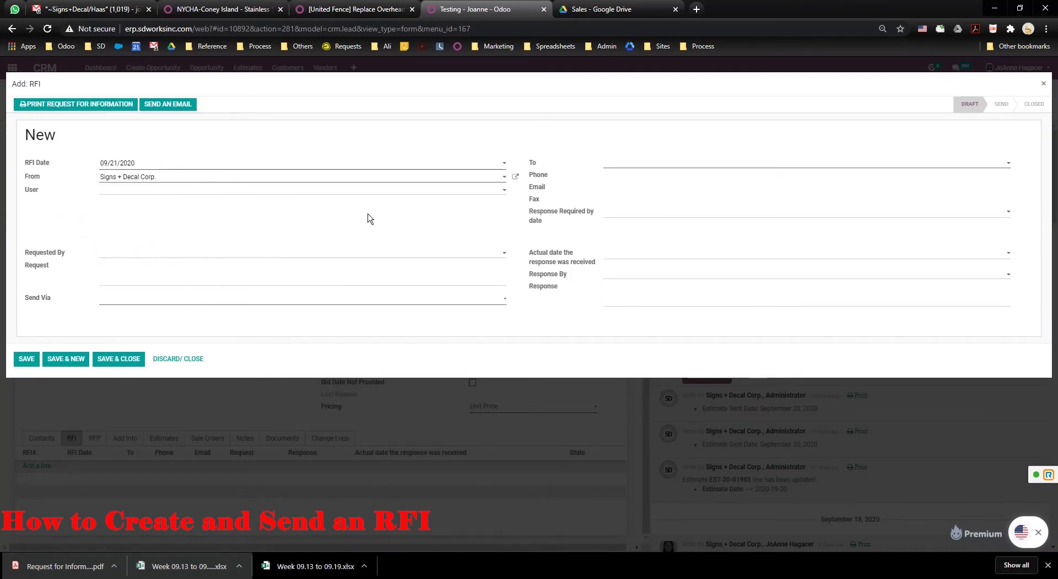
{"action": "left_click", "coordinate": [645, 166]}
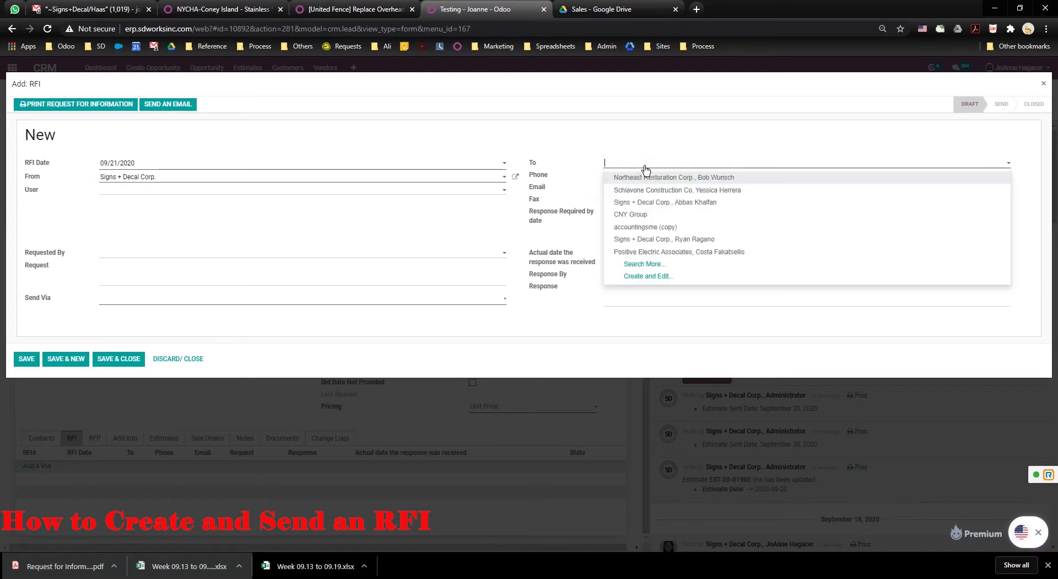
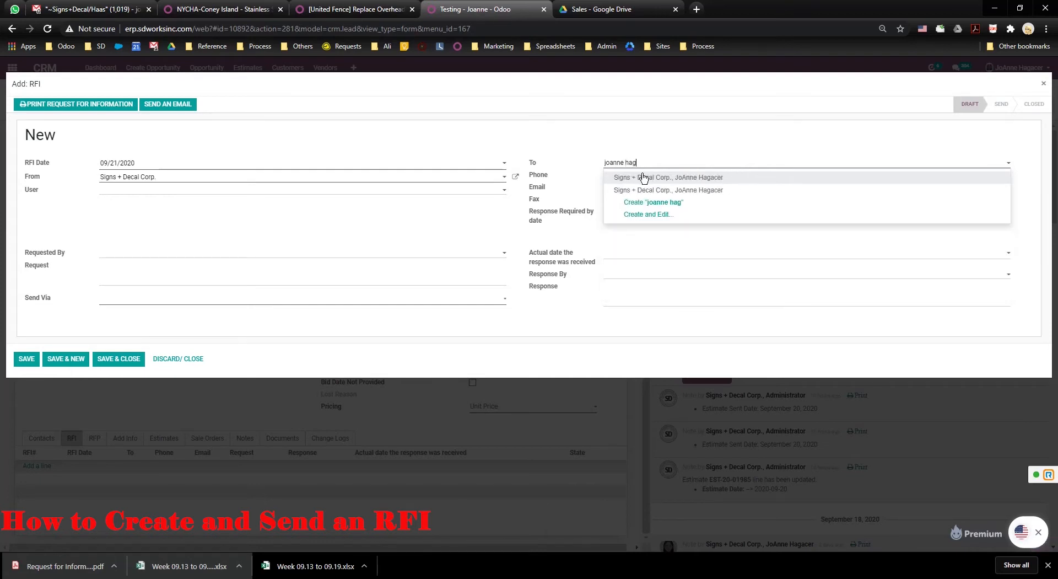
{"action": "left_click", "coordinate": [642, 177]}
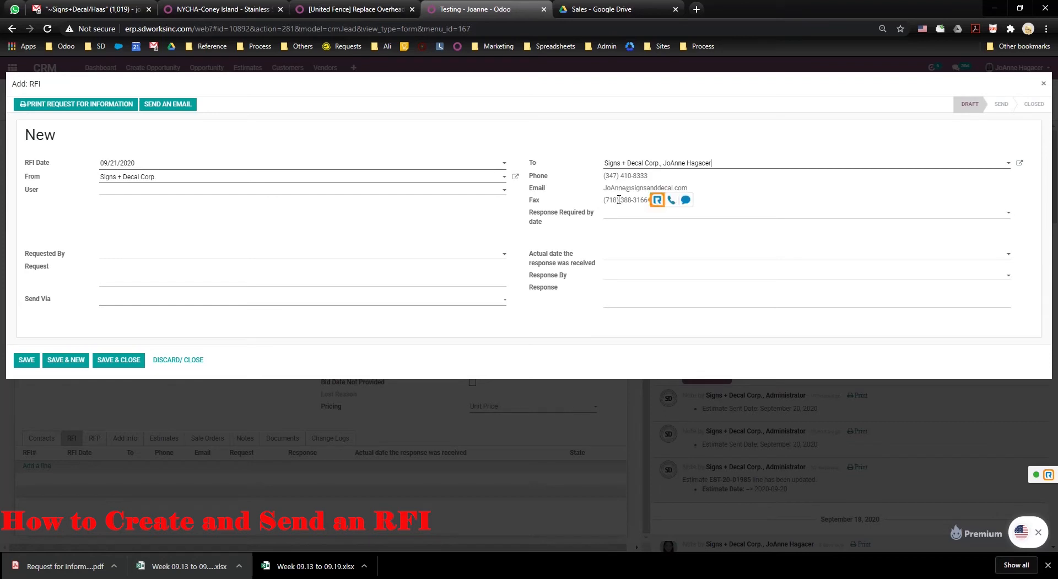
{"action": "left_click", "coordinate": [620, 216]}
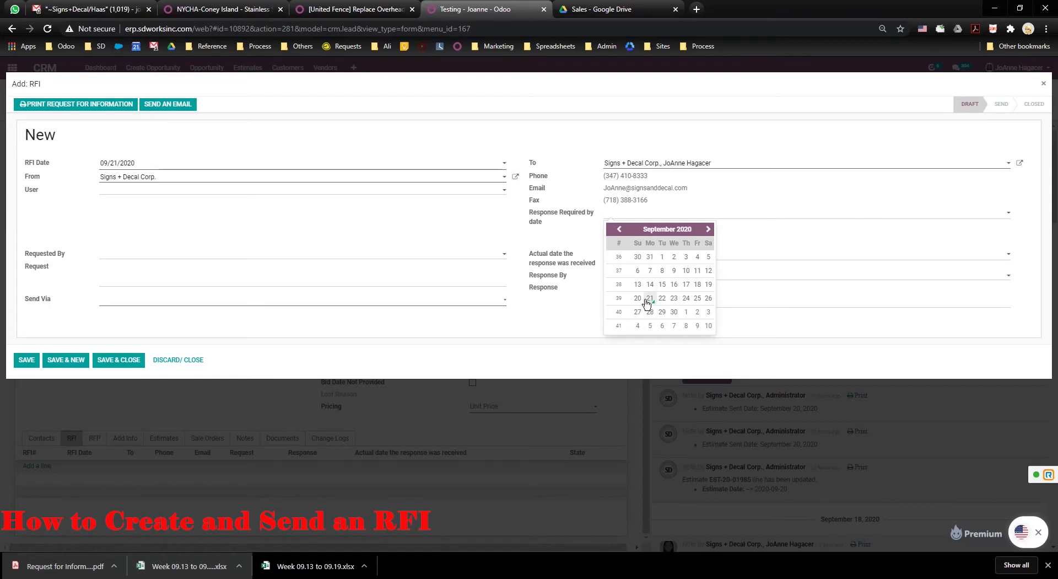
{"action": "left_click", "coordinate": [647, 301]}
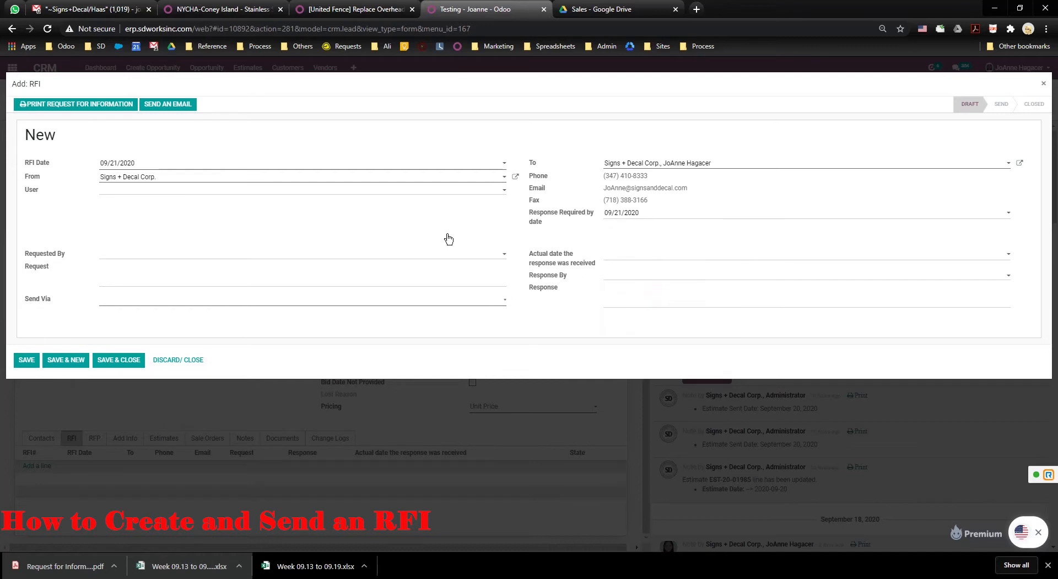
Assign the RFI's responsible user and set the matching contact as requester.
{"action": "left_click", "coordinate": [192, 194]}
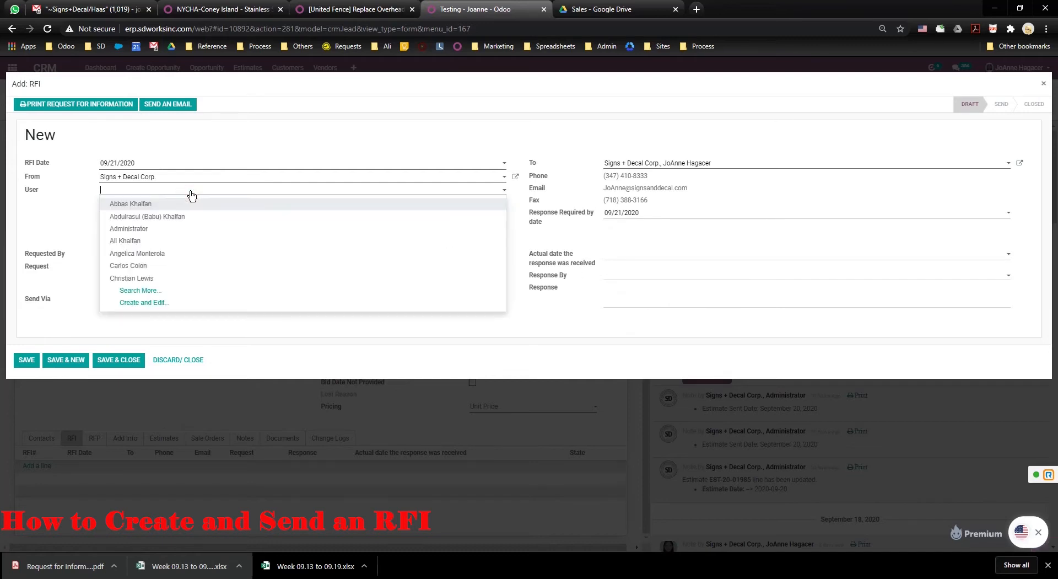
{"action": "type", "text": "joanne"}
{"action": "key", "text": "Return"}
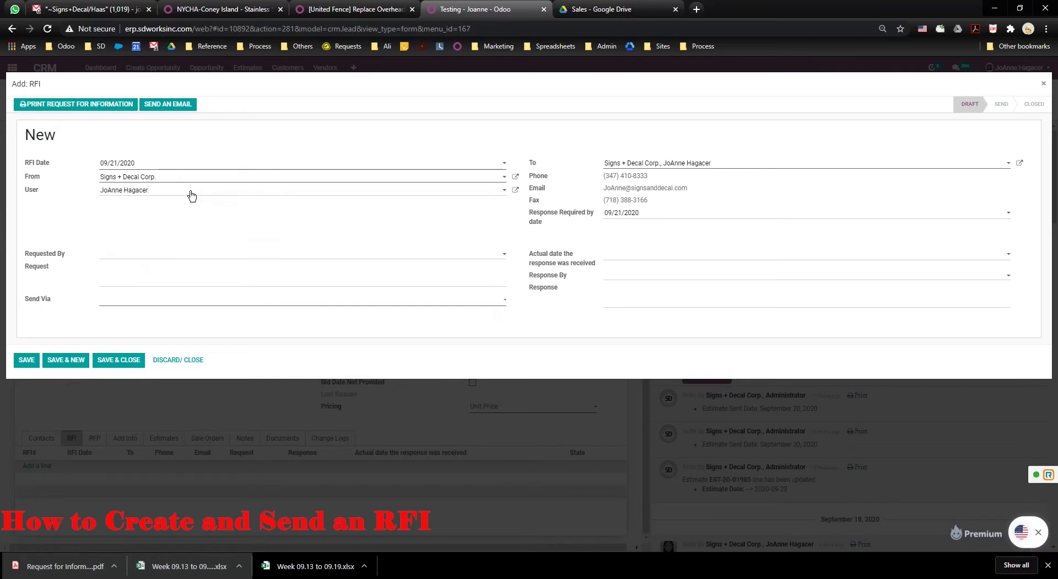
{"action": "left_click", "coordinate": [134, 254]}
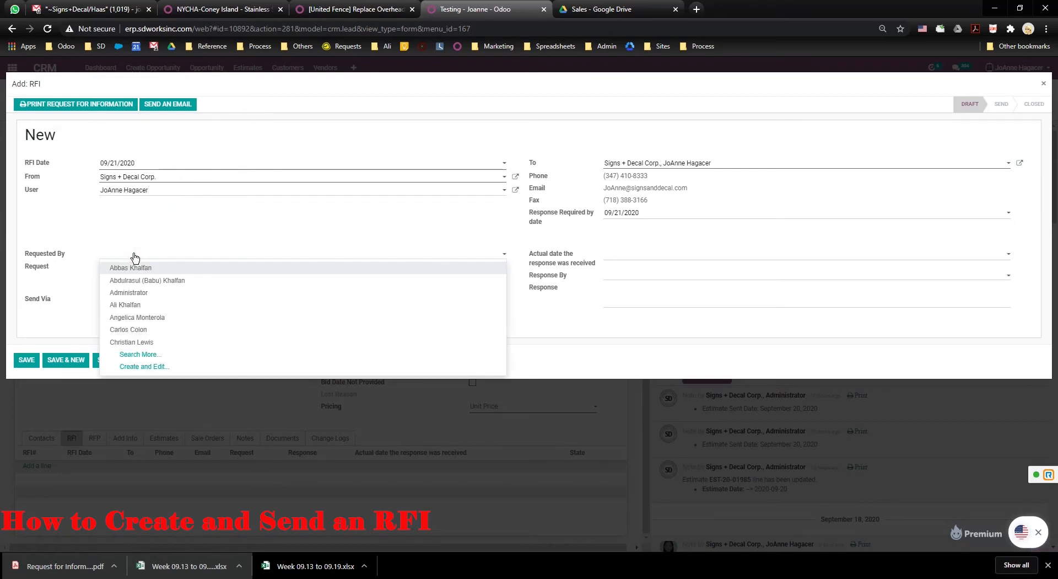
{"action": "type", "text": "Mark"}
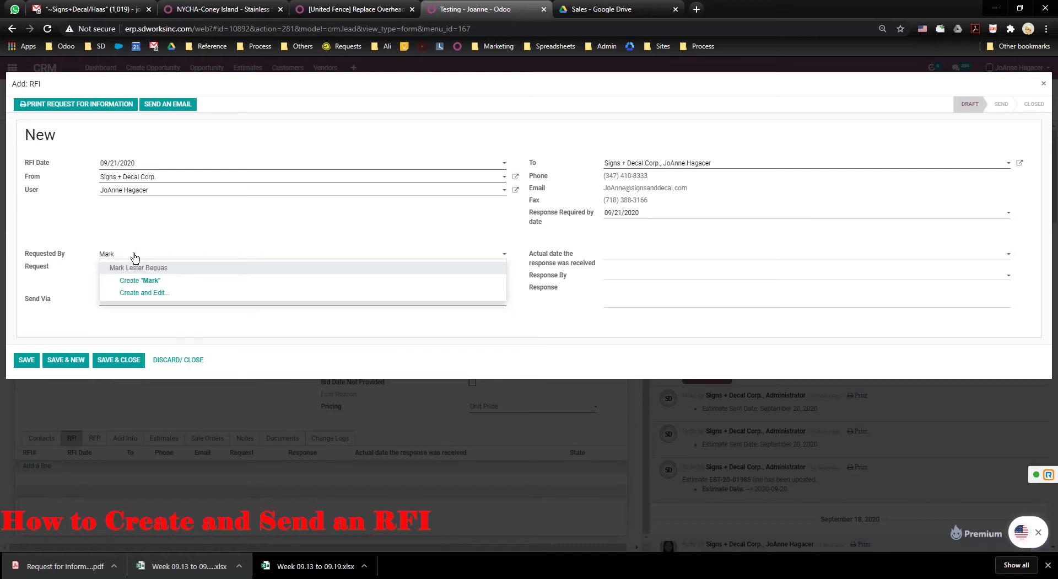
{"action": "left_click", "coordinate": [138, 268]}
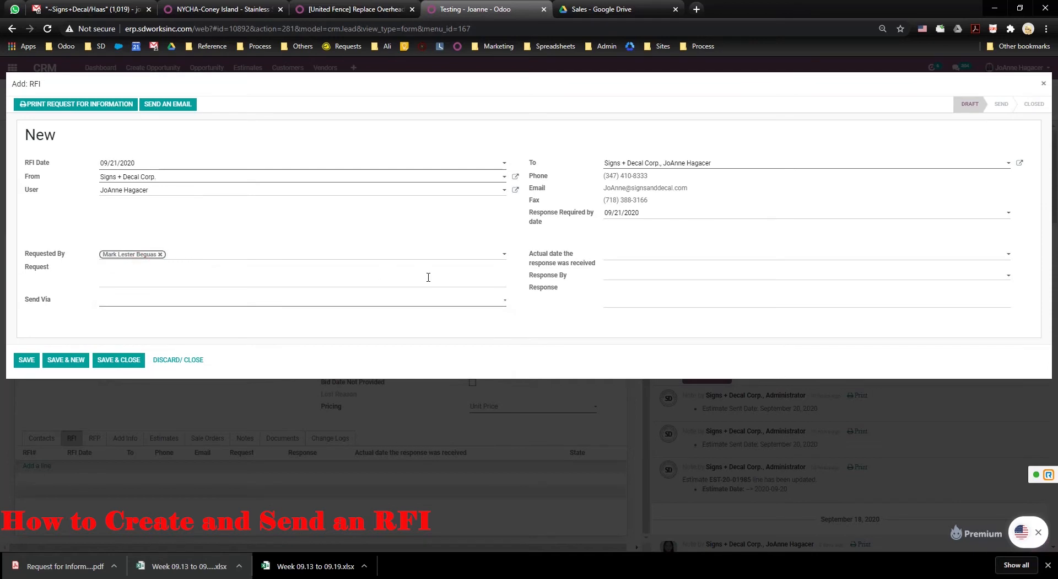
Enter request lines '1. Question 2. Clarification', '3. blah blah blah' and the quick-brown-fox fourth line.
{"action": "left_click", "coordinate": [167, 269]}
{"action": "type", "text": "1. Question "}
{"action": "type", "text": "2. Clarific"}
{"action": "type", "text": "ation"}
{"action": "key", "text": "Return"}
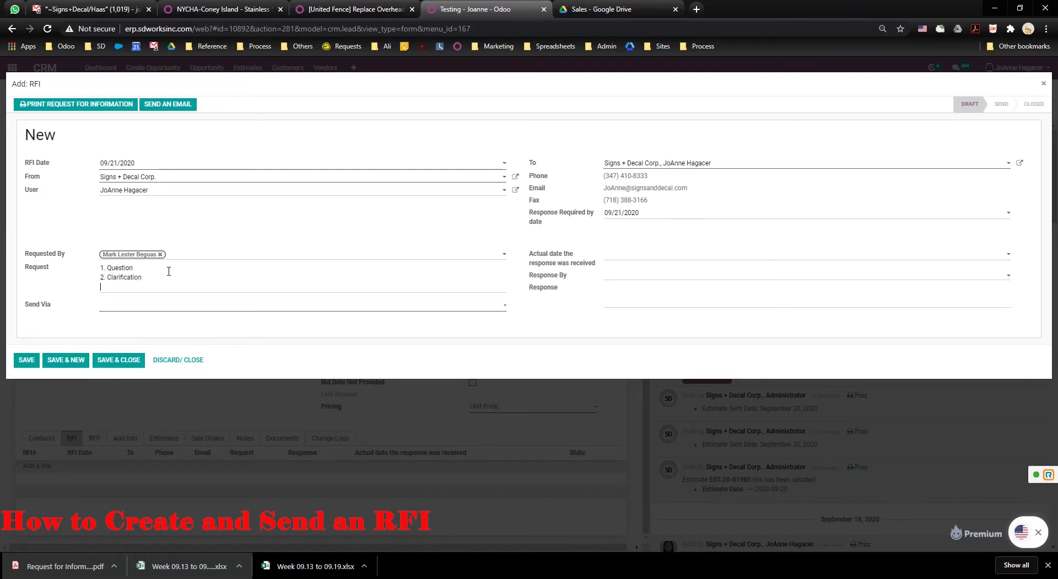
{"action": "type", "text": "3. blah blah blah"}
{"action": "key", "text": "Return"}
{"action": "type", "text": "4"}
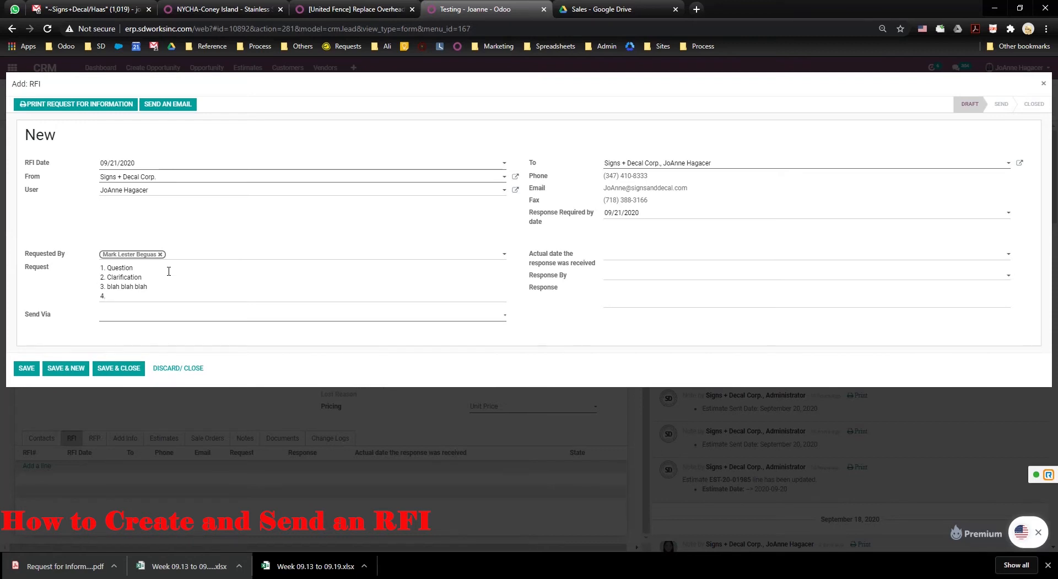
{"action": "type", "text": ". the quick brown fox jump over the lazy dog "}
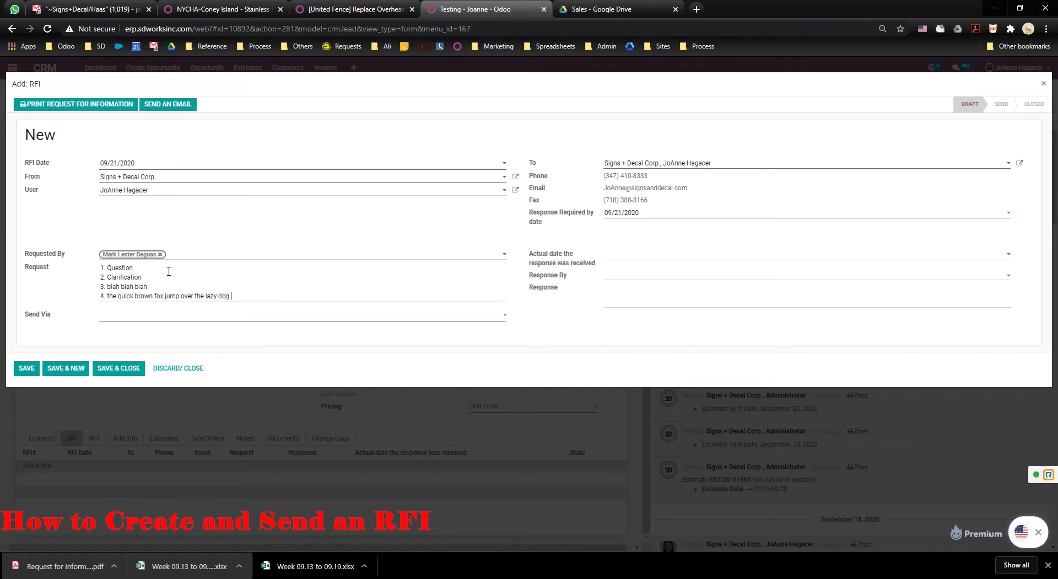
{"action": "type", "text": "in the bank of a river"}
Choose Emailed as the send method and save the RFI as draft RFI-00001.
{"action": "left_click", "coordinate": [503, 315]}
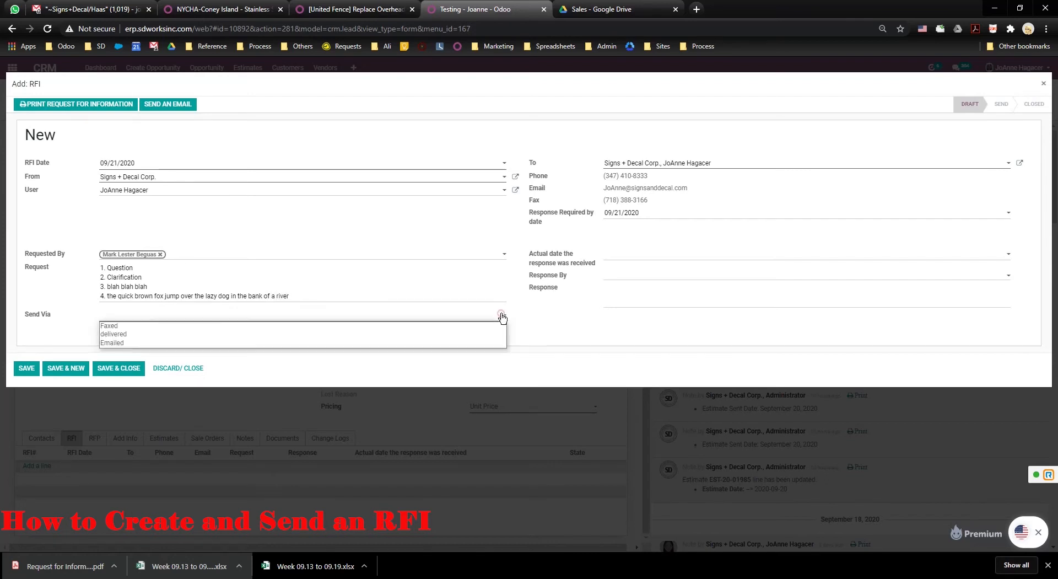
{"action": "left_click", "coordinate": [141, 342]}
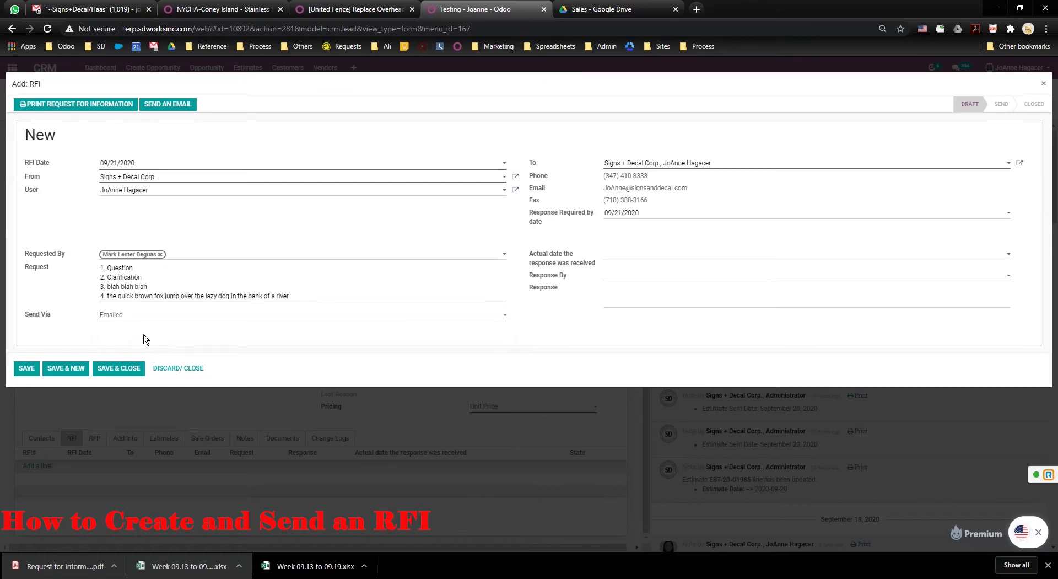
{"action": "left_click", "coordinate": [199, 316]}
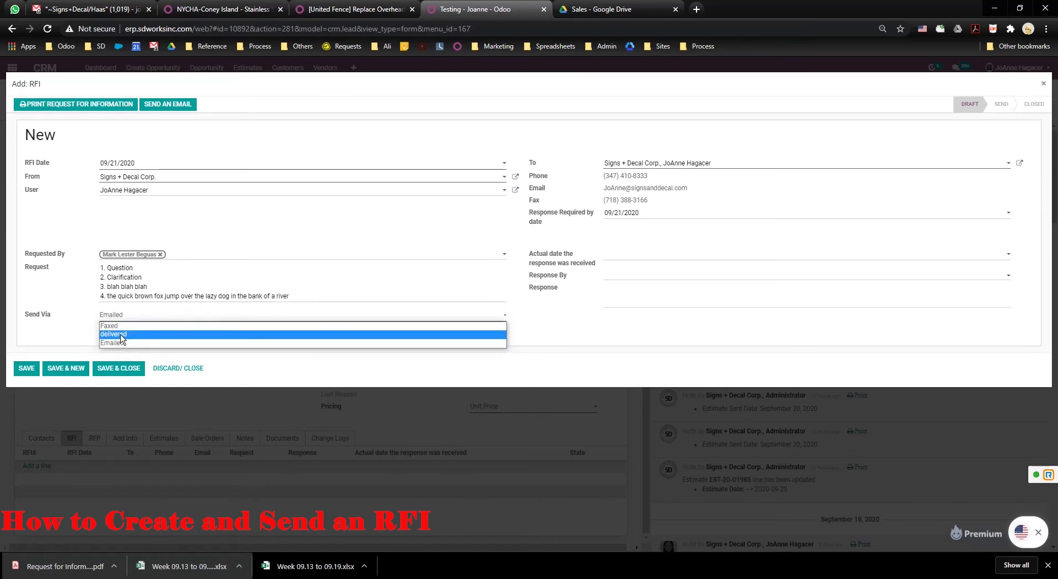
{"action": "left_click", "coordinate": [307, 345]}
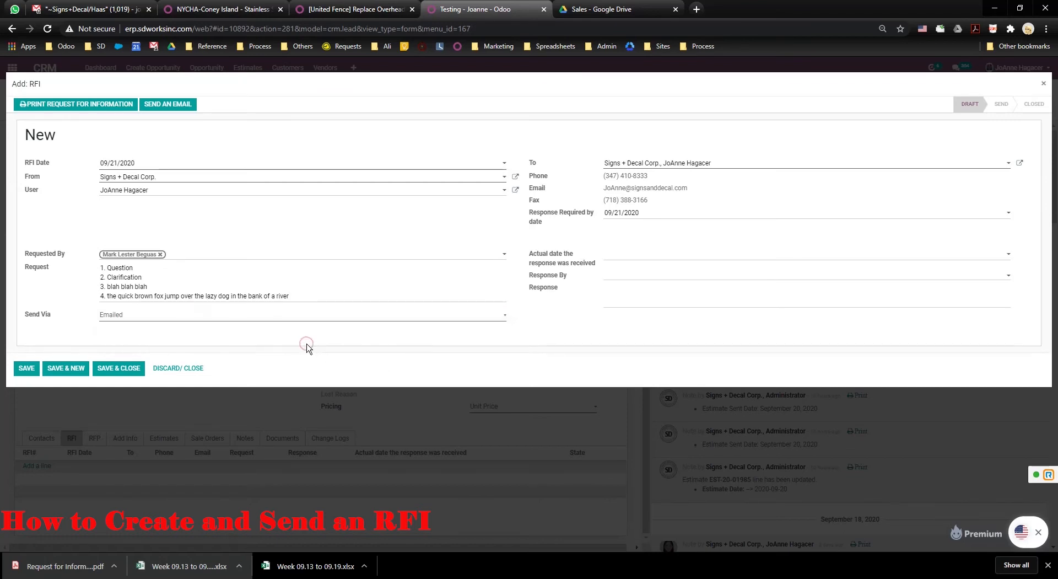
{"action": "left_click", "coordinate": [112, 371]}
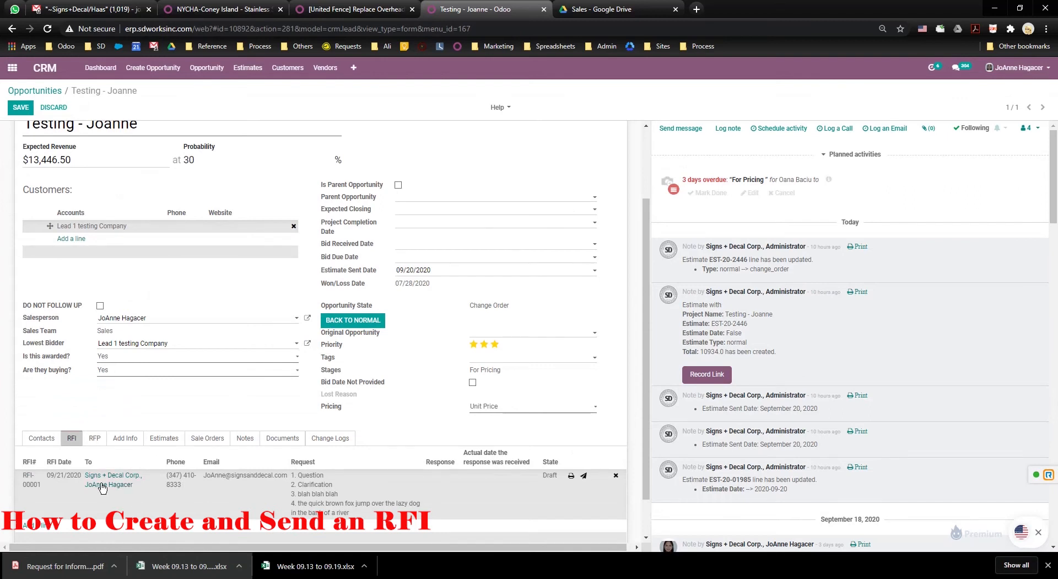
{"action": "scroll", "coordinate": [271, 504], "scroll_direction": "down", "scroll_amount": 1}
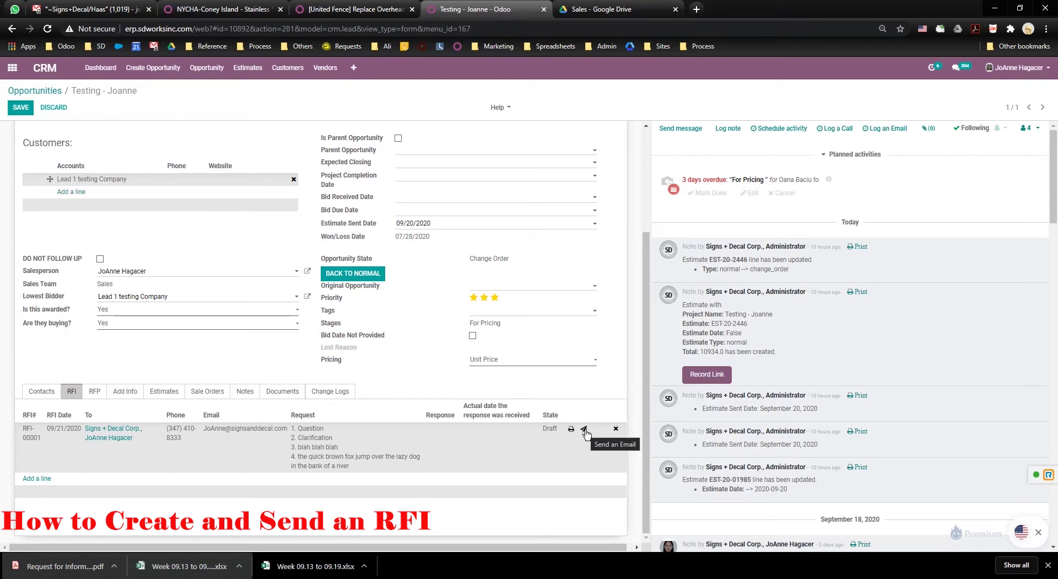
Start an email for RFI-00001 and preview its attached RFI-00001.pdf.
{"action": "left_click", "coordinate": [585, 431]}
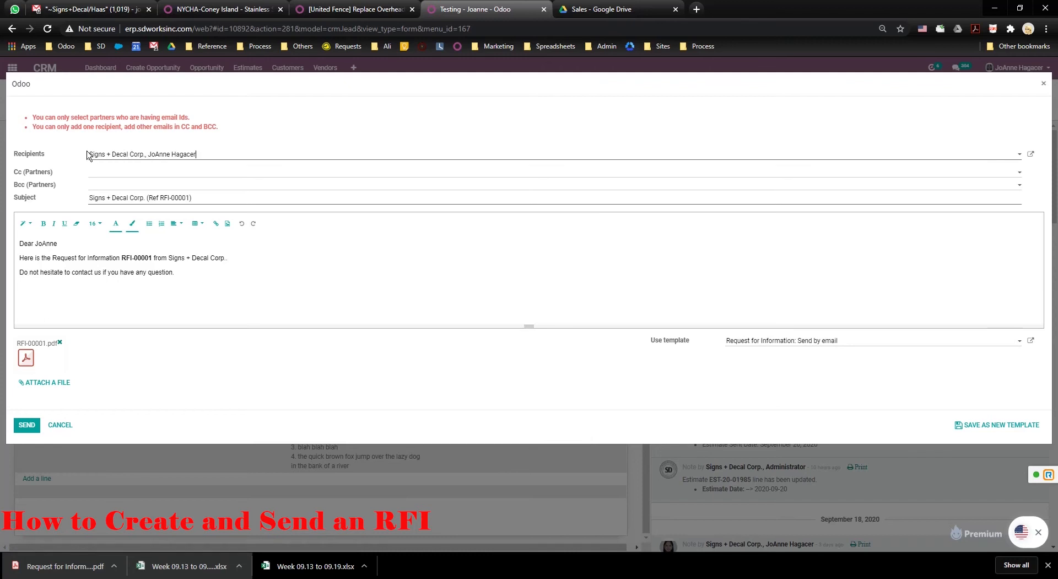
{"action": "left_click", "coordinate": [142, 172]}
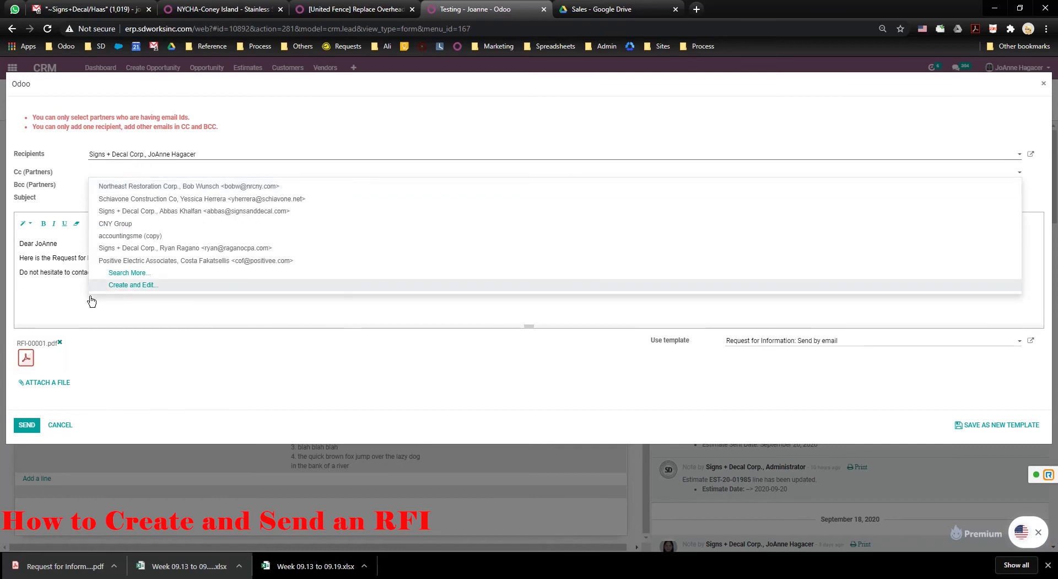
{"action": "left_click", "coordinate": [26, 358]}
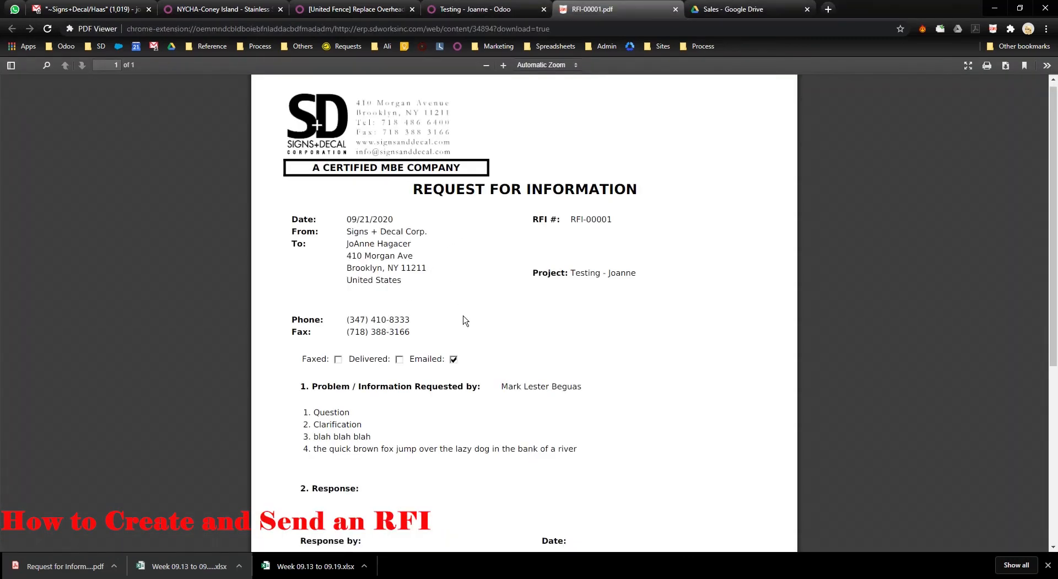
{"action": "scroll", "coordinate": [468, 317], "scroll_direction": "down", "scroll_amount": 3}
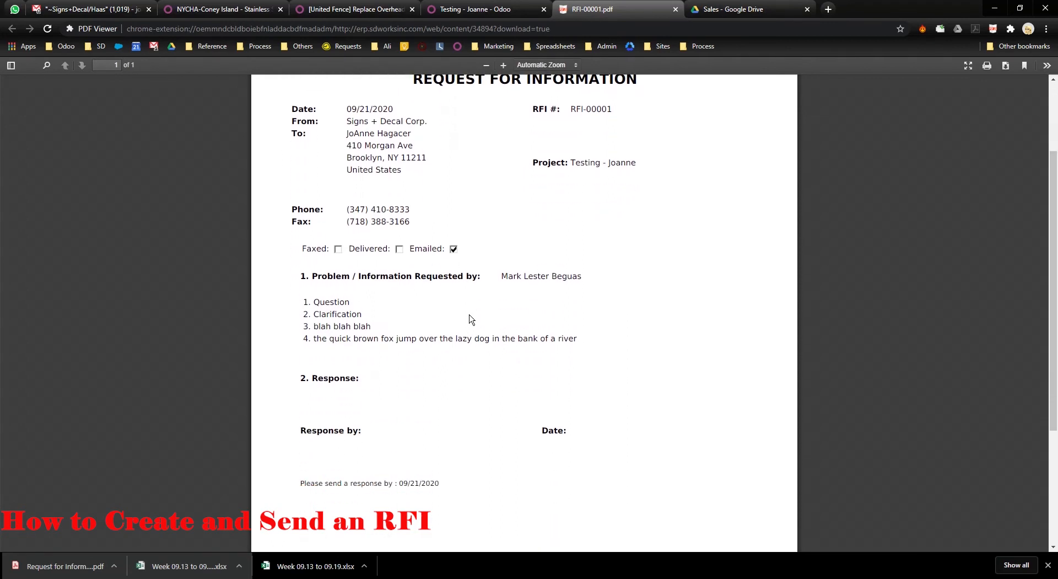
{"action": "scroll", "coordinate": [474, 286], "scroll_direction": "up", "scroll_amount": 4}
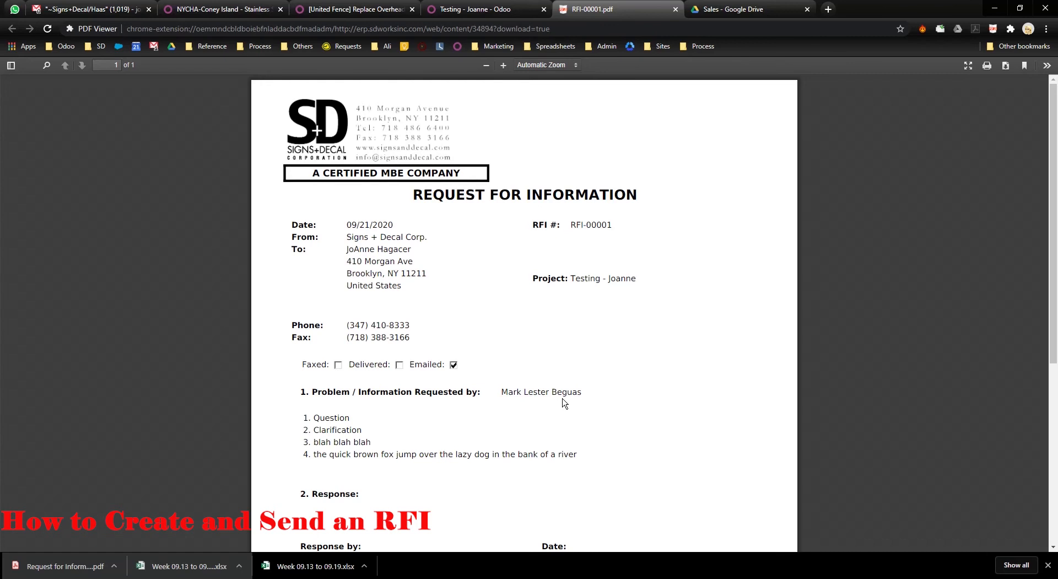
{"action": "scroll", "coordinate": [564, 402], "scroll_direction": "down", "scroll_amount": 2}
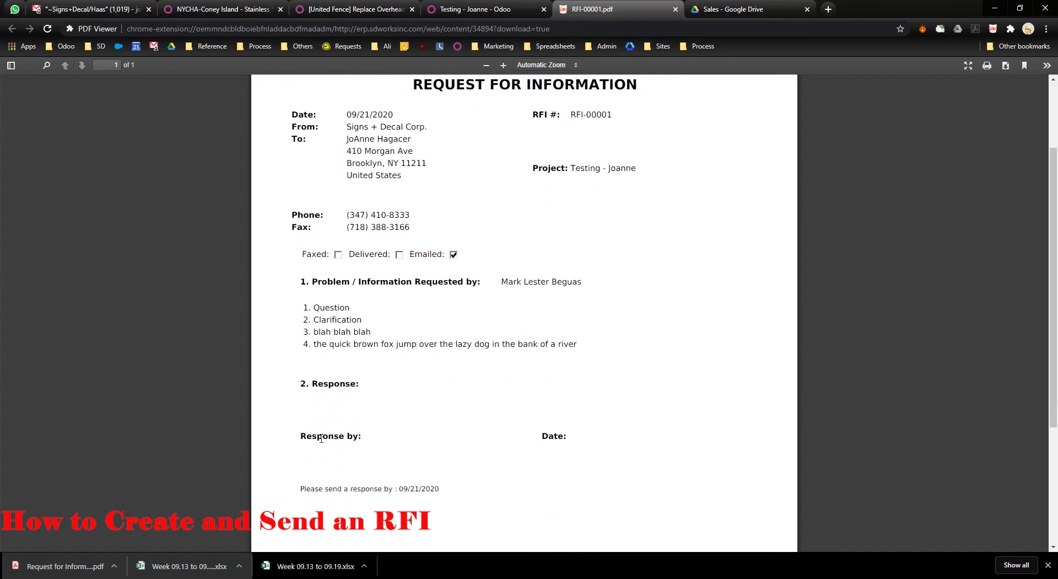
{"action": "left_click_drag", "start_coordinate": [302, 490], "coordinate": [362, 493]}
{"action": "left_click", "coordinate": [361, 492]}
Back in the Odoo email draft, add 'Thanks' below the body text.
{"action": "left_click", "coordinate": [453, 16]}
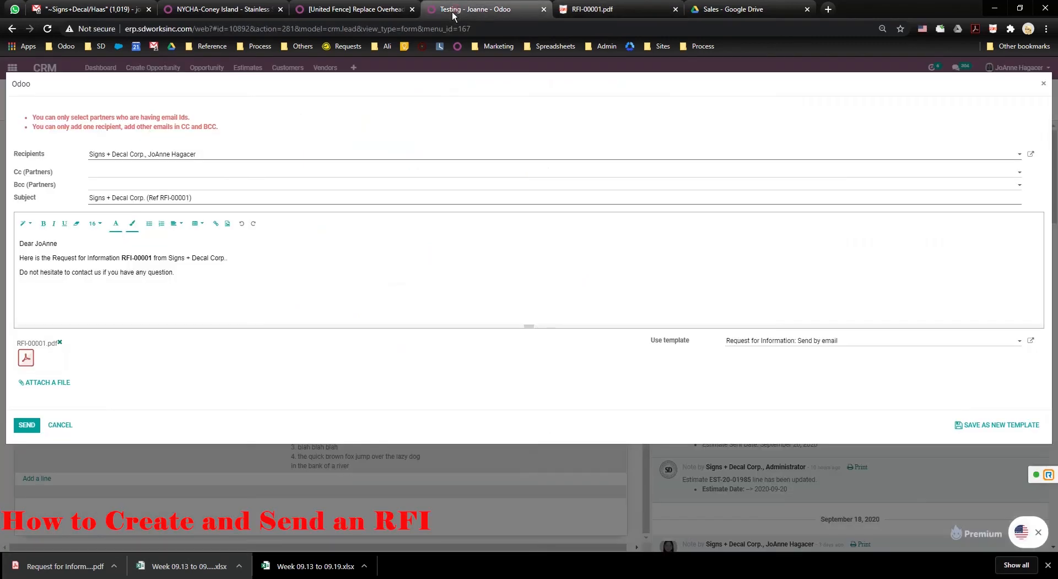
{"action": "left_click", "coordinate": [121, 171]}
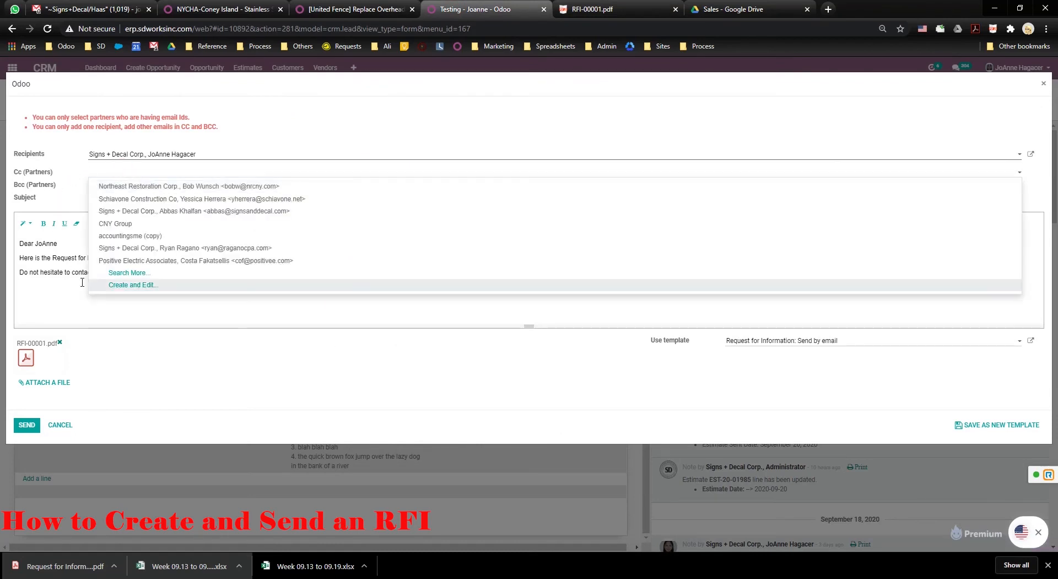
{"action": "left_click", "coordinate": [284, 322]}
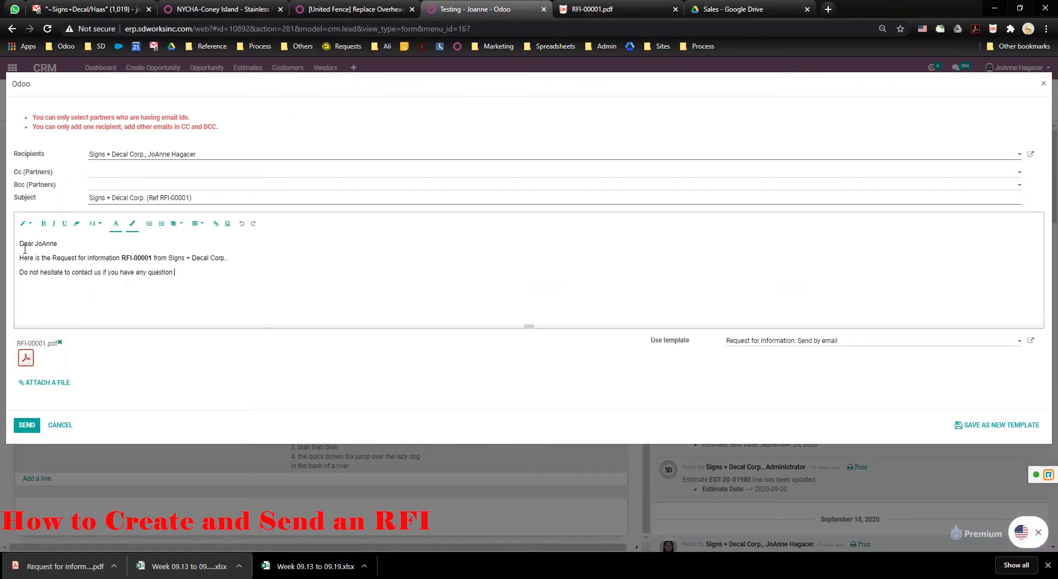
{"action": "left_click_drag", "start_coordinate": [21, 250], "coordinate": [225, 282]}
{"action": "left_click", "coordinate": [224, 281]}
{"action": "type", "text": "Thanks"}
Send the RFI-00001 email without extra attachments and bring the Gmail tab alongside.
{"action": "left_click", "coordinate": [33, 383]}
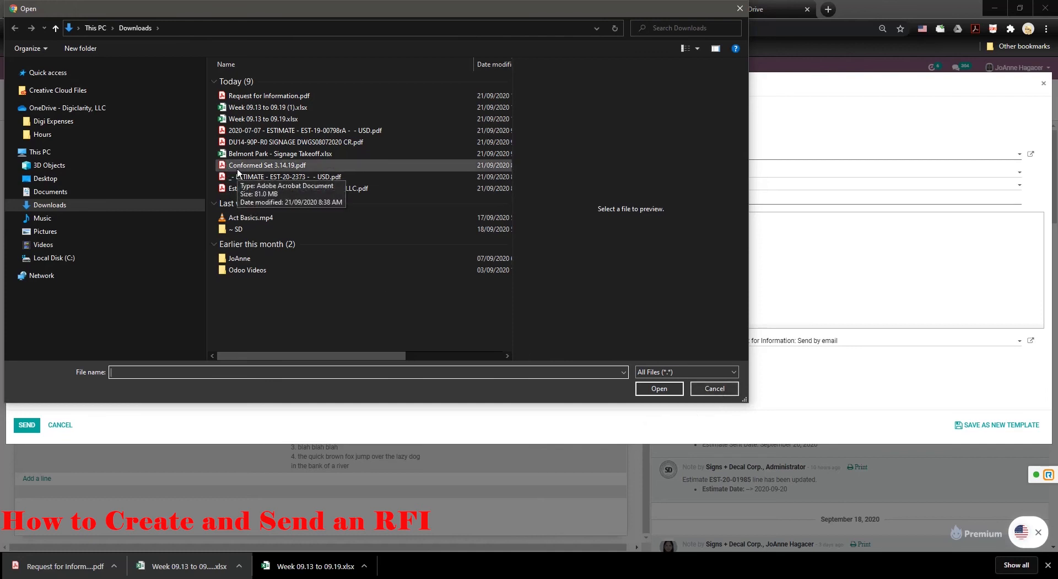
{"action": "left_click", "coordinate": [740, 8]}
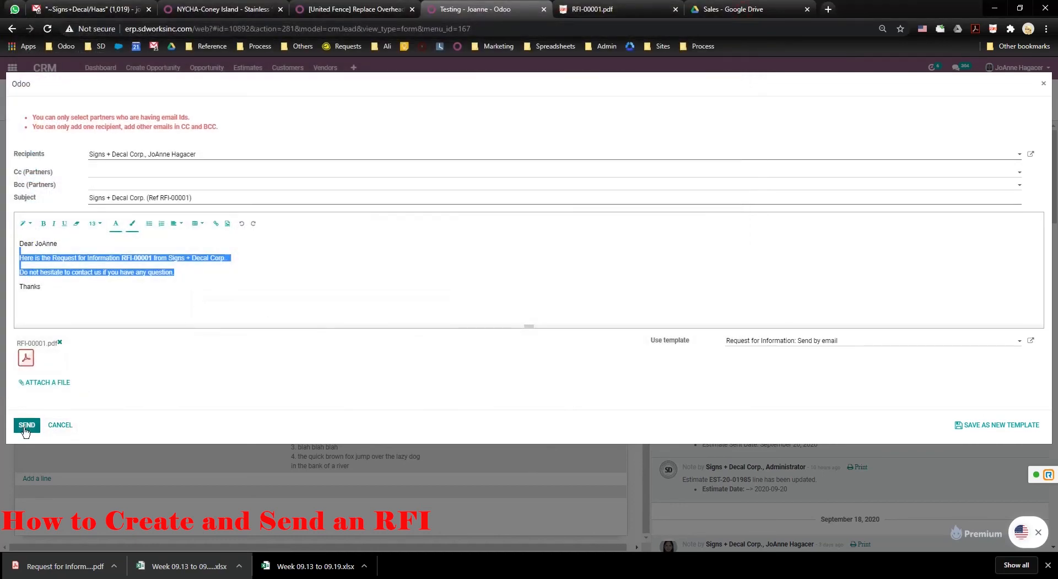
{"action": "left_click", "coordinate": [27, 426]}
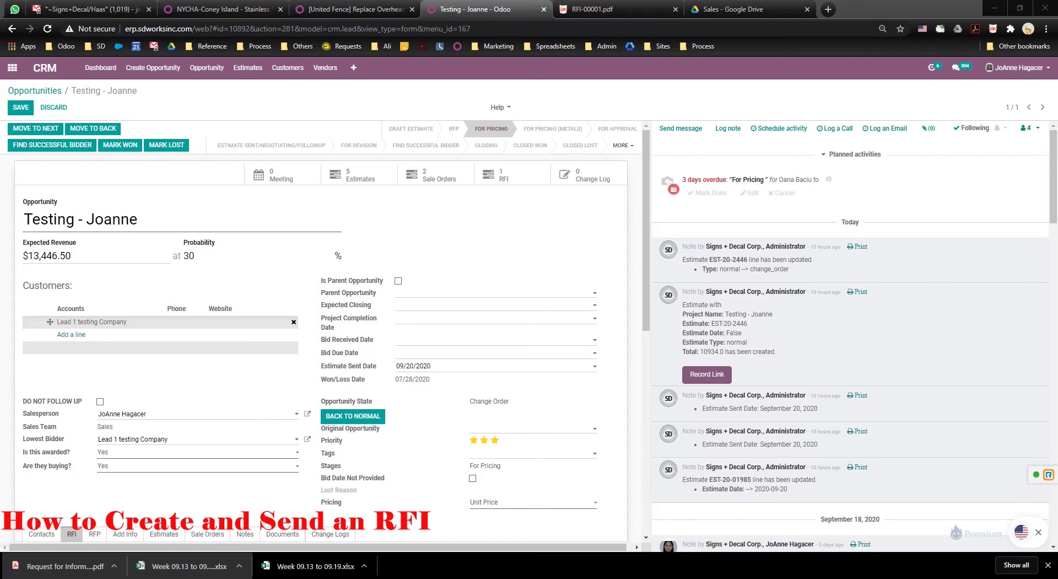
{"action": "left_click_drag", "start_coordinate": [1057, 11], "coordinate": [513, 10]}
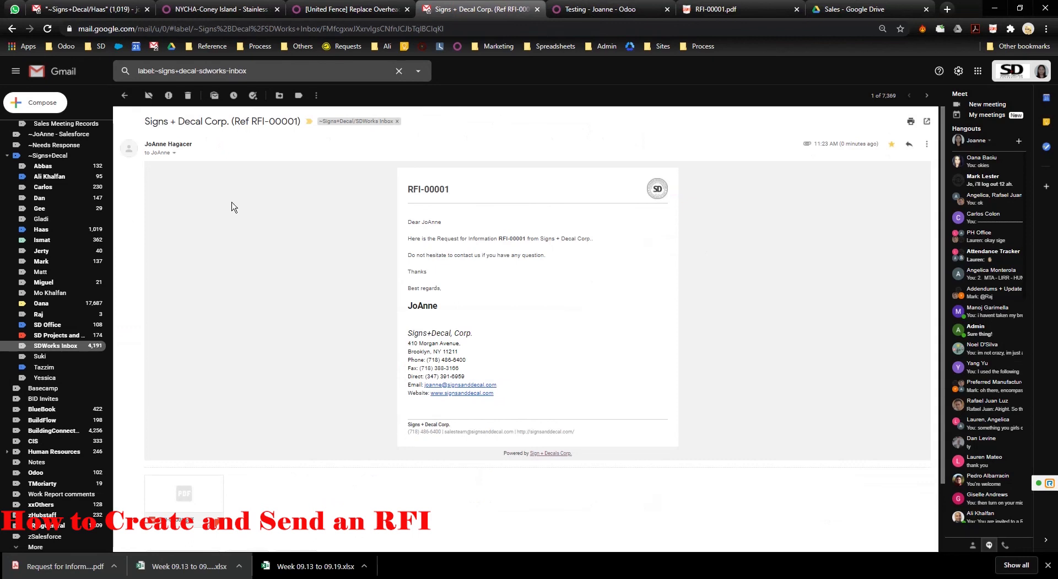
Check the sender details and view RFI-00001.pdf enlarged in Gmail's attachment preview.
{"action": "left_click", "coordinate": [174, 153]}
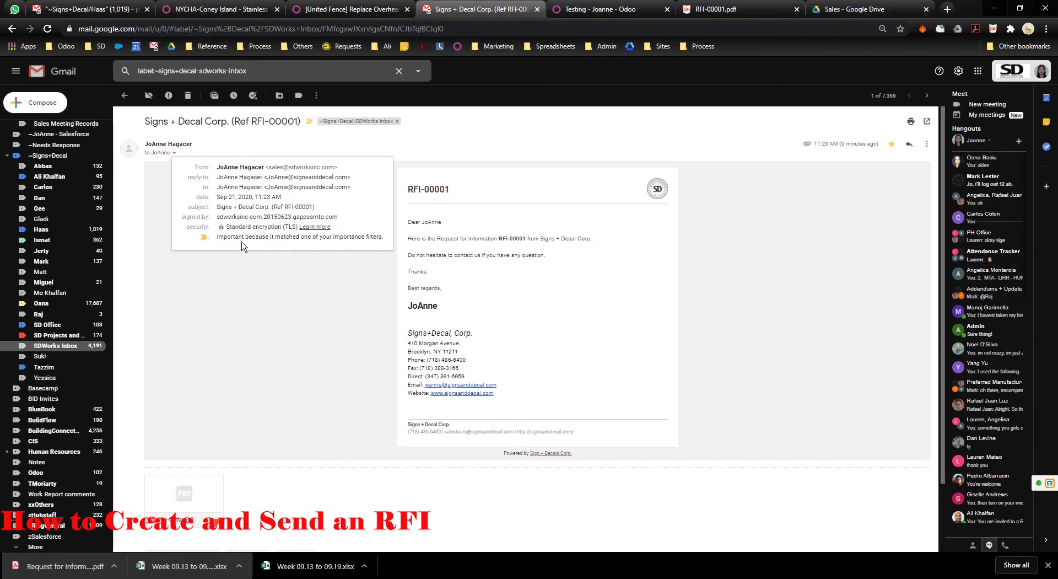
{"action": "left_click", "coordinate": [371, 501]}
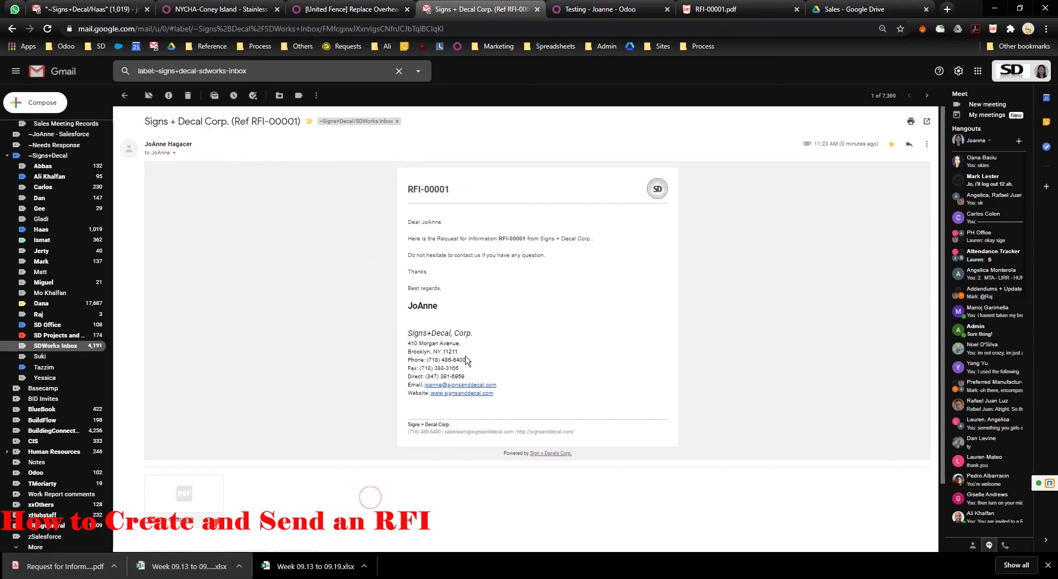
{"action": "scroll", "coordinate": [469, 361], "scroll_direction": "down", "scroll_amount": 2}
{"action": "left_click", "coordinate": [185, 416]}
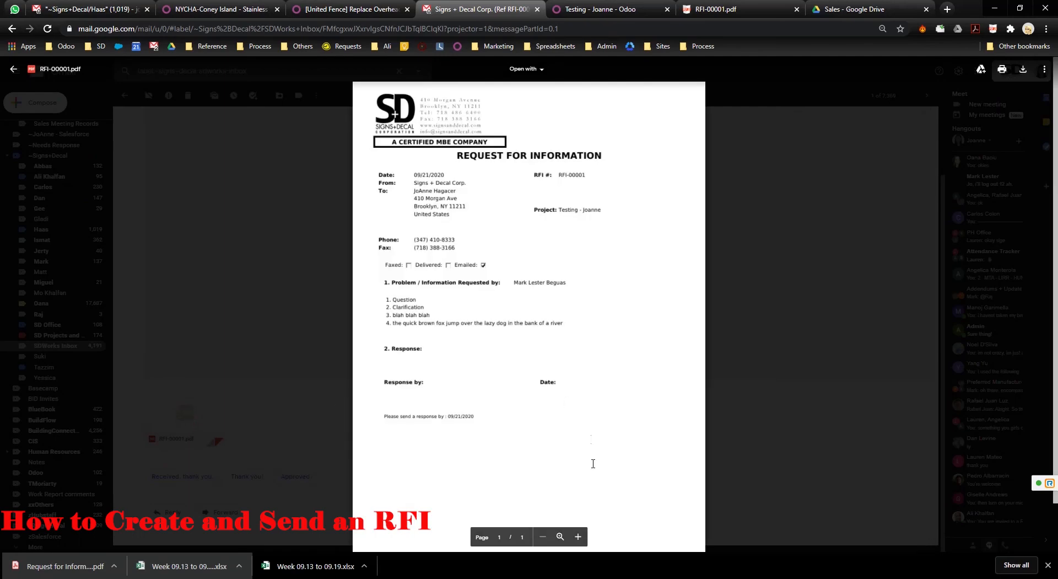
{"action": "left_click", "coordinate": [577, 536]}
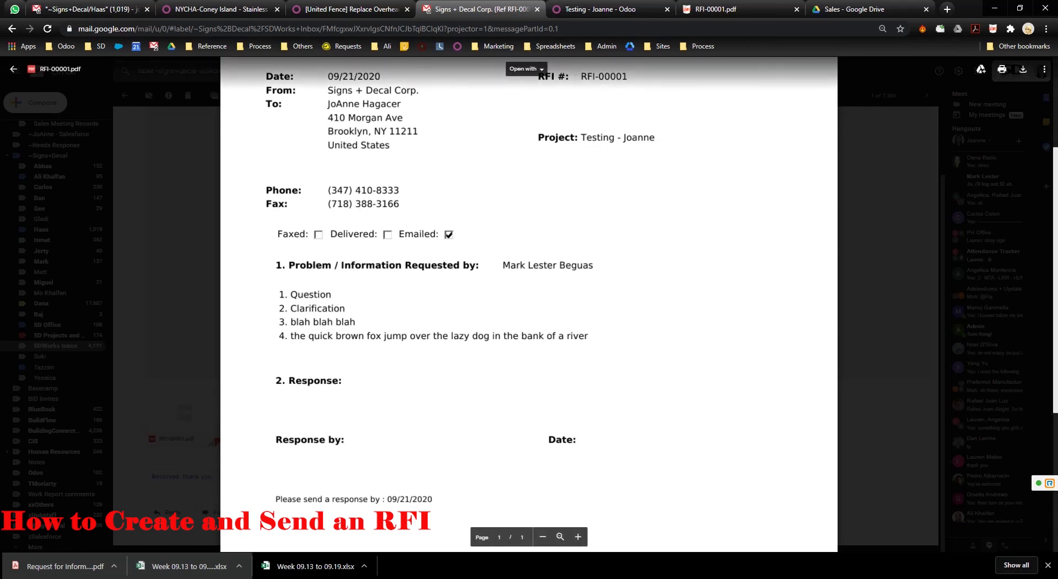
{"action": "left_click", "coordinate": [943, 578]}
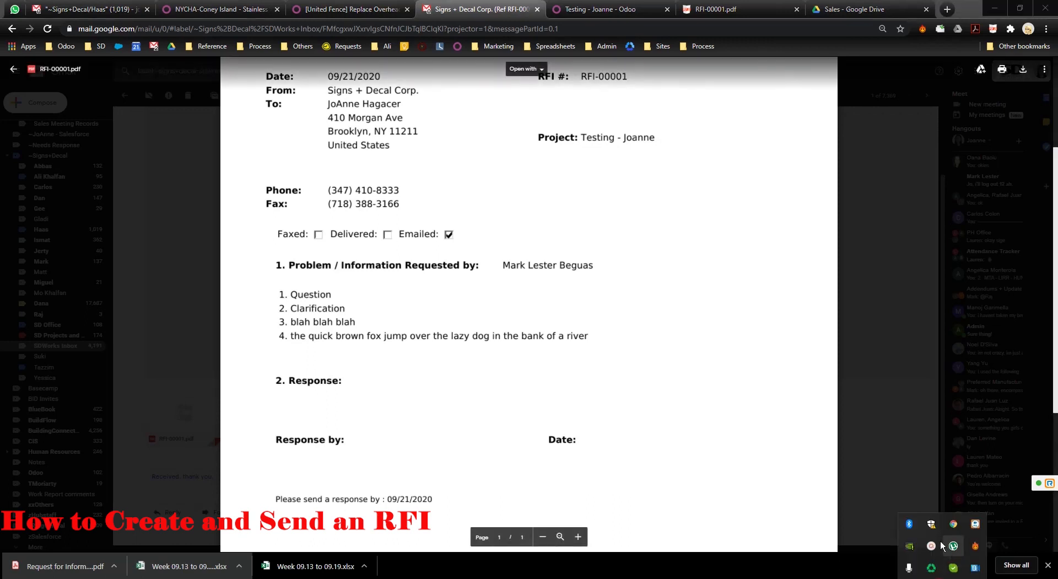